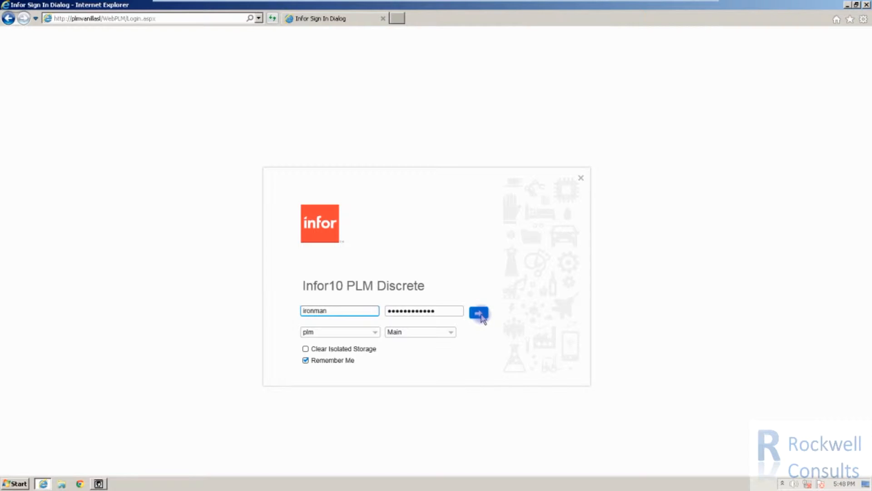
Sign in to Infor10 PLM Discrete with the remembered credentials for plm and Main
left_click(481, 314)
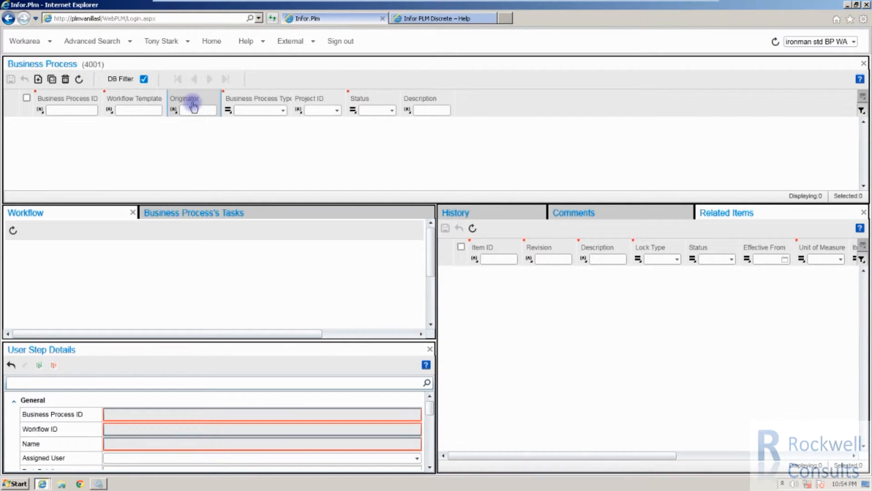
Review the available filter values for business process type, project ID and status in the Business Process pane
left_click(284, 112)
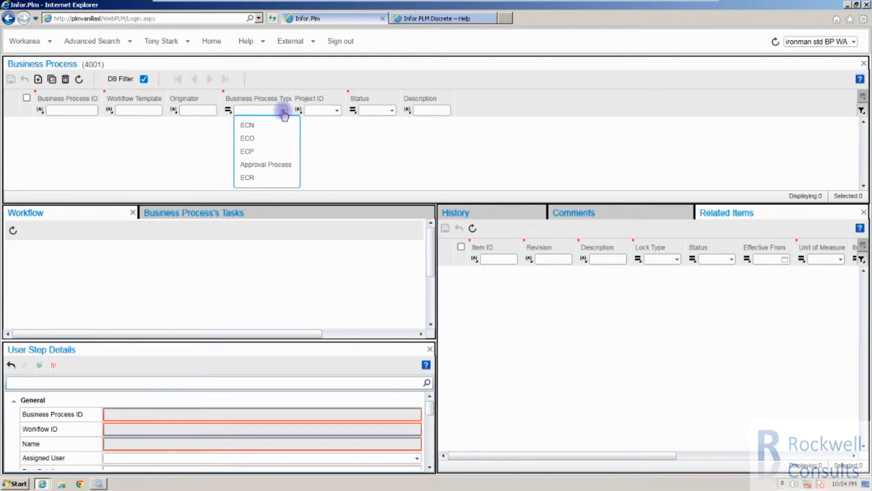
left_click(337, 112)
left_click(337, 112)
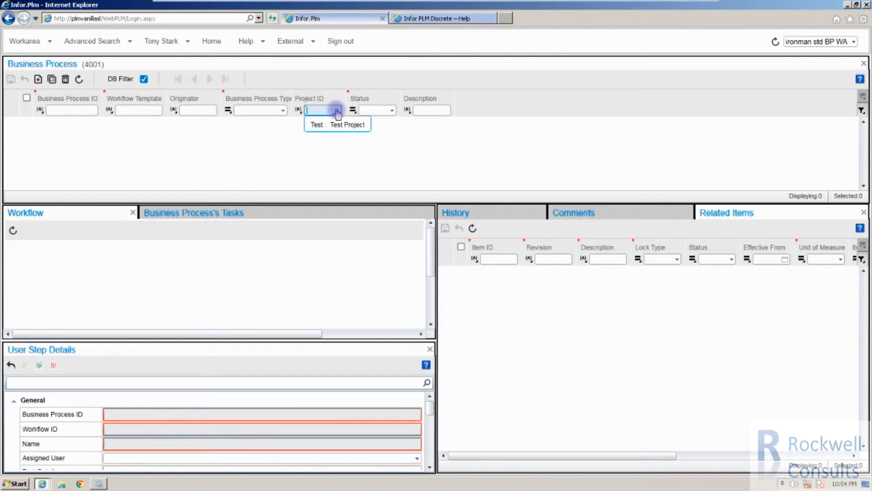
left_click(392, 110)
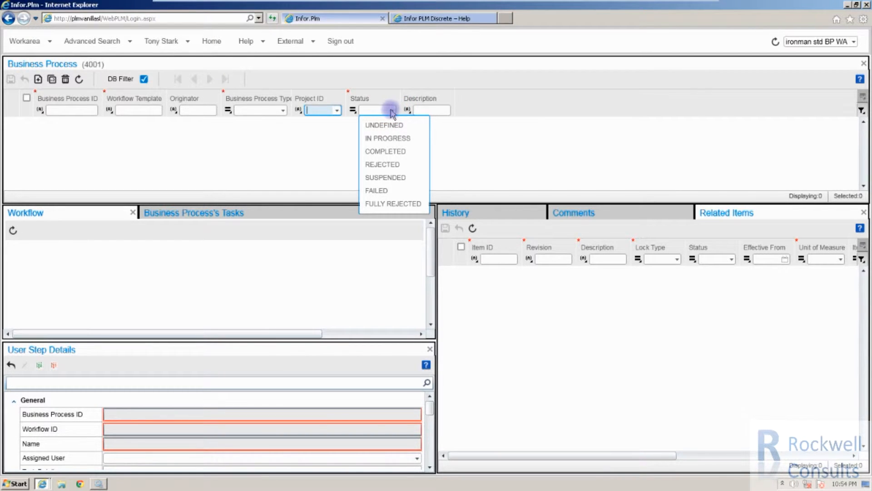
left_click(191, 141)
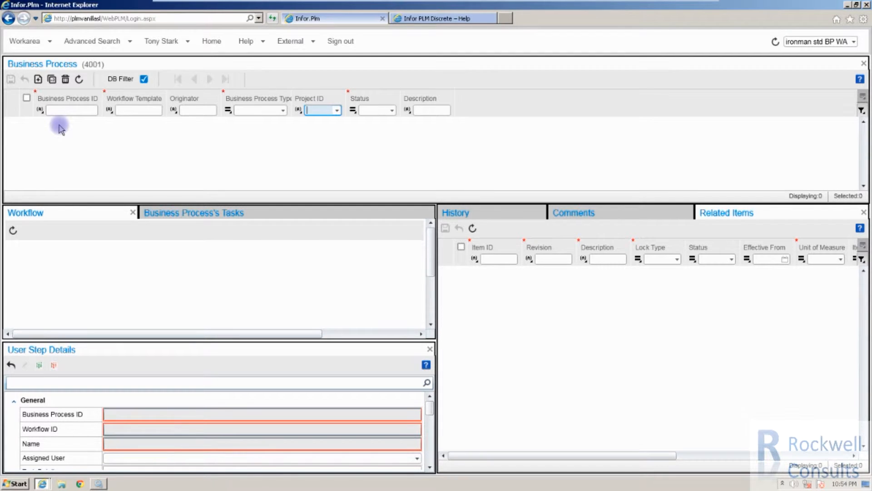
Create a new business process using the ECO2 workflow template, save it and view its workflow
left_click(39, 80)
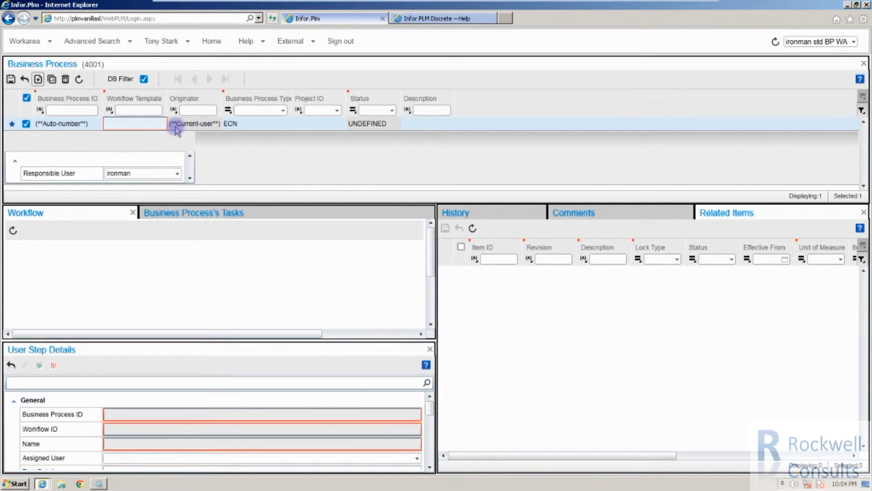
left_click(155, 124)
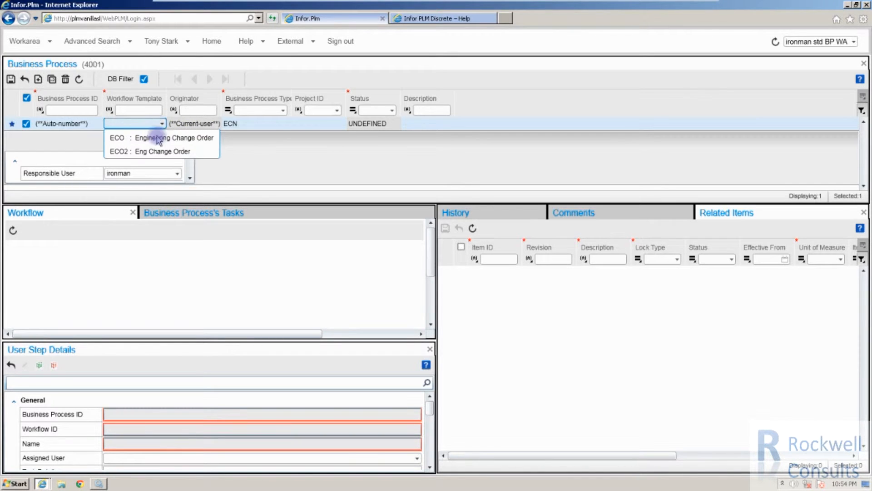
left_click(146, 152)
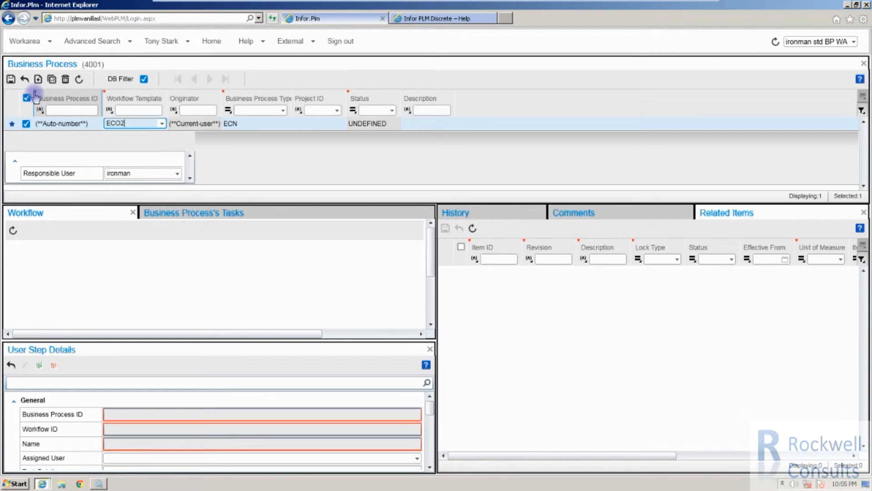
left_click(11, 80)
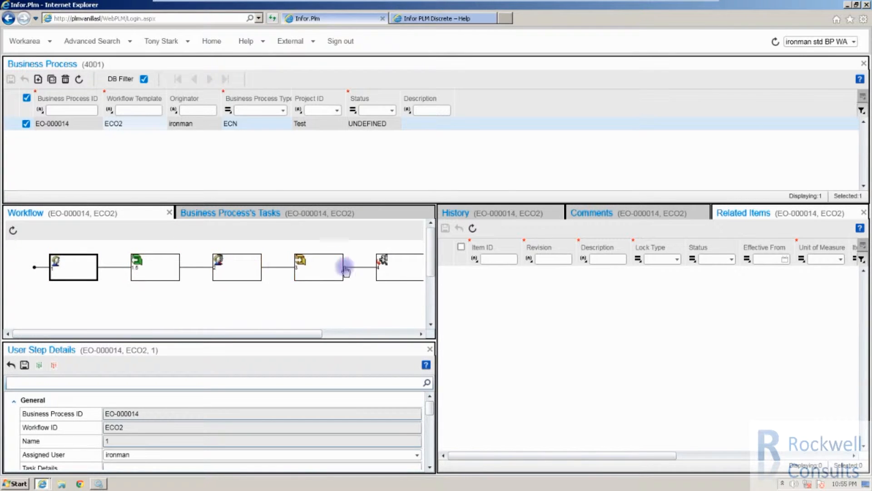
left_click_drag(160, 333, 108, 347)
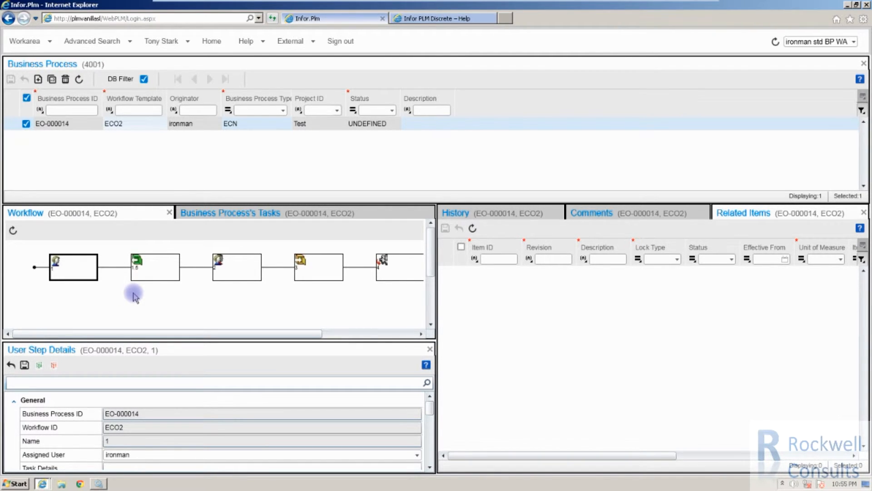
Add the Item List primary pane from the Workarea Manager and dock it beside the Business Process pane
left_click(24, 42)
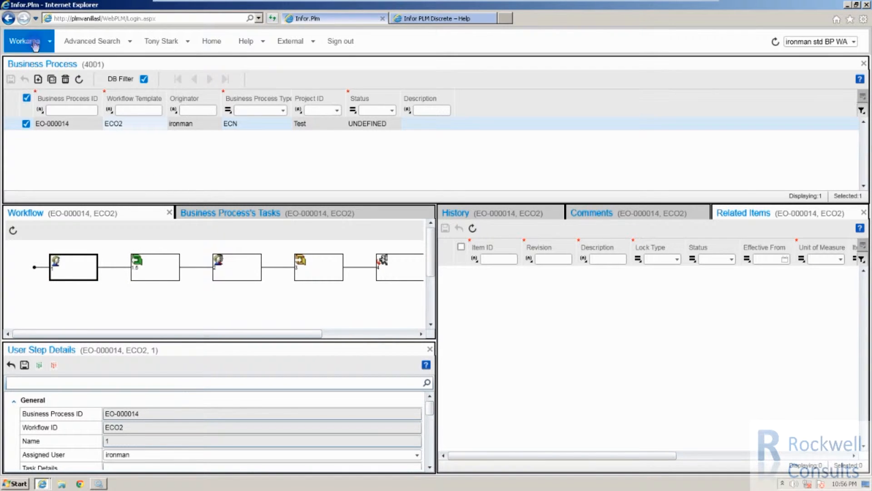
left_click(21, 100)
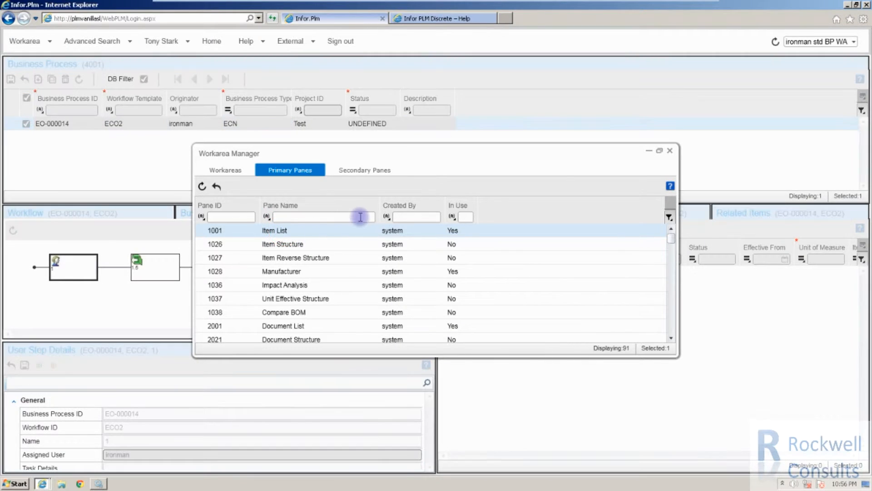
left_click(670, 151)
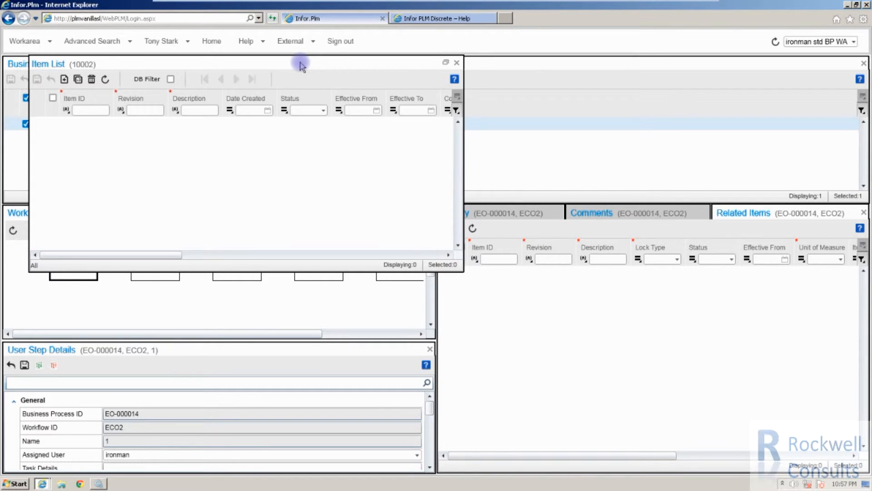
left_click_drag(298, 65, 453, 131)
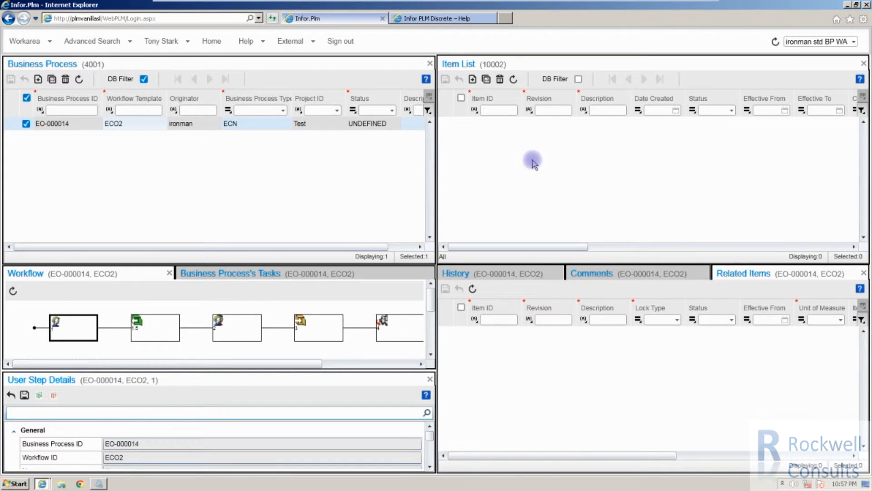
Enable the database filter in the Item List, load all items and sort them by item ID in descending order
left_click(578, 79)
left_click(546, 110)
key("Return")
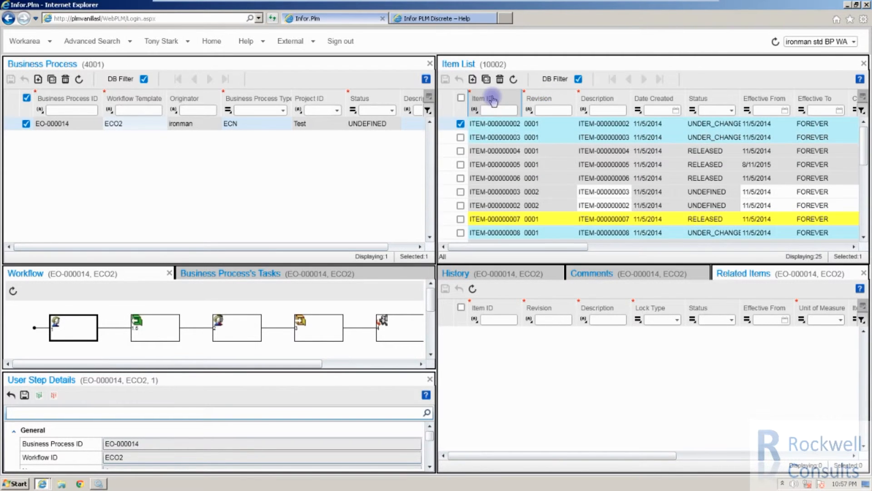
left_click(493, 100)
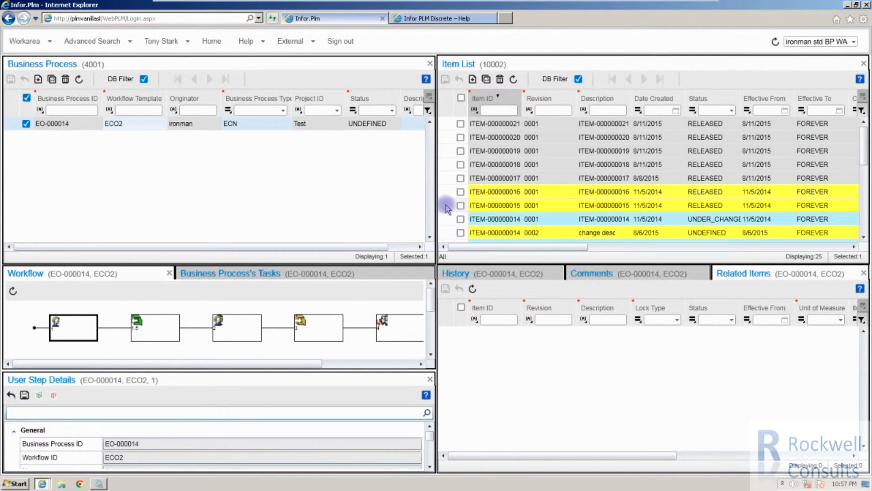
Set ITEM-000000018 as the link source and bring up the link options for the new business process
right_click(494, 167)
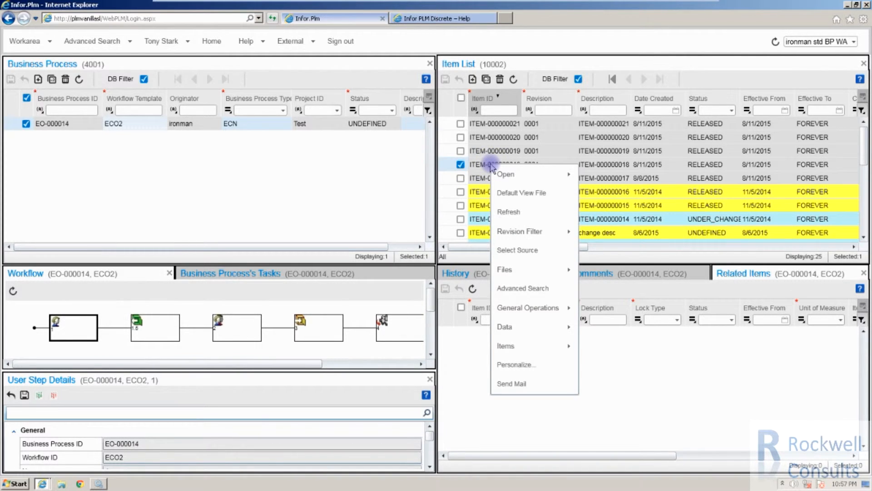
left_click(513, 252)
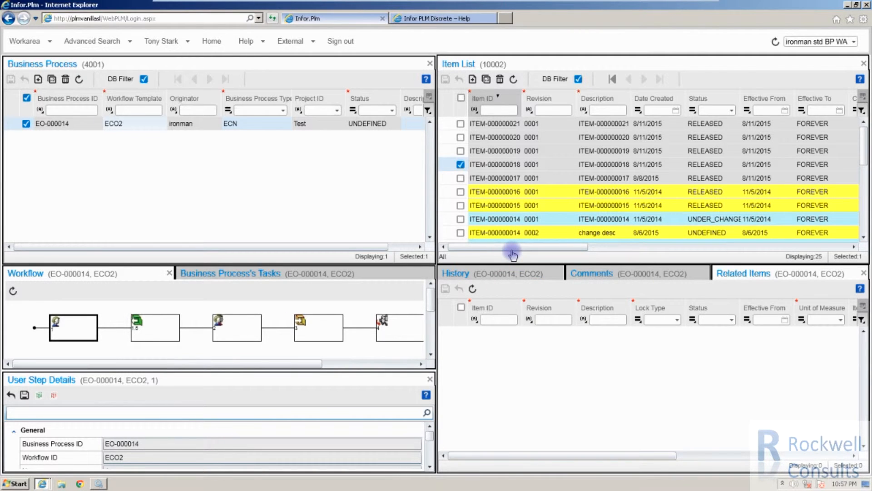
right_click(81, 127)
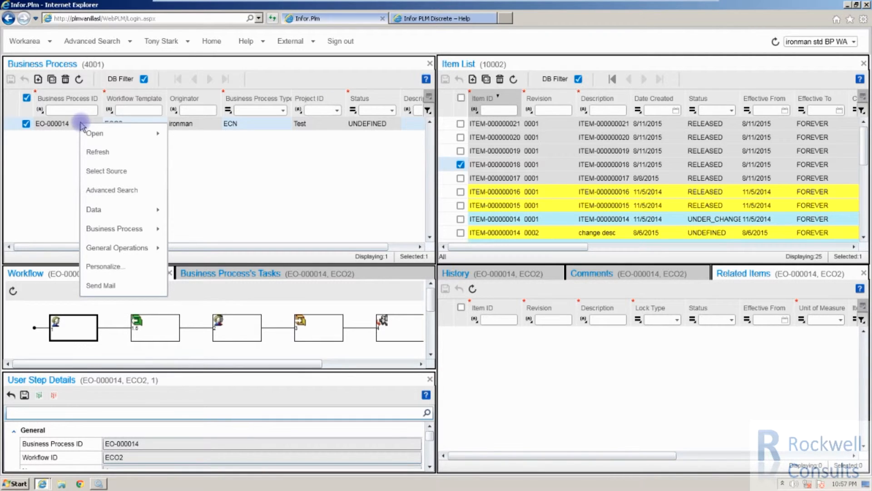
mouse_move(126, 212)
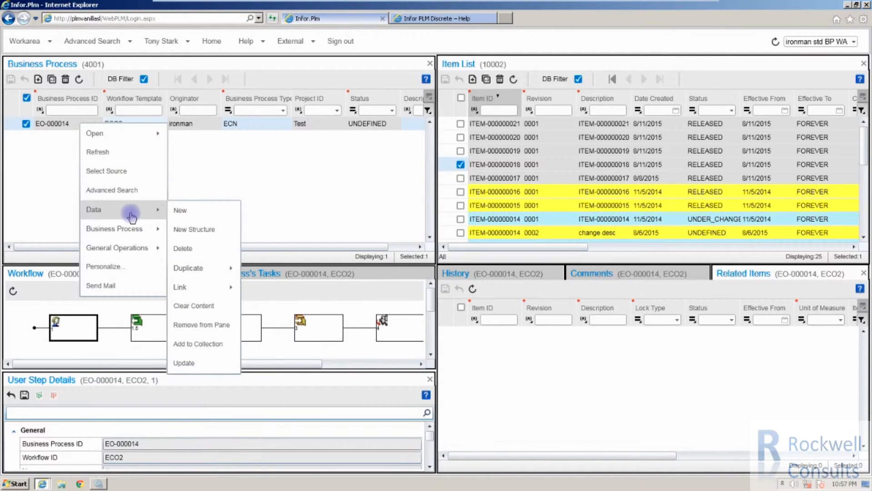
mouse_move(188, 289)
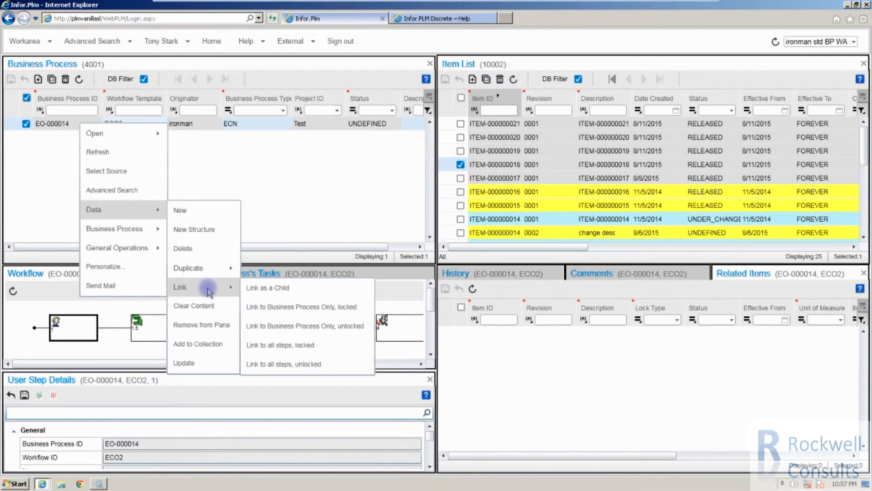
Read the help topic on linking objects to a business process, comparing all steps with business process only and locked with unlocked
left_click(419, 20)
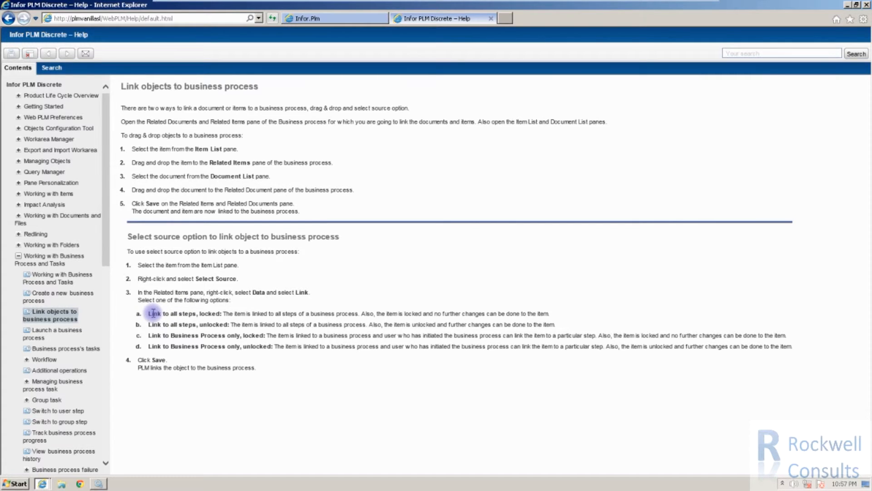
left_click_drag(153, 313, 187, 317)
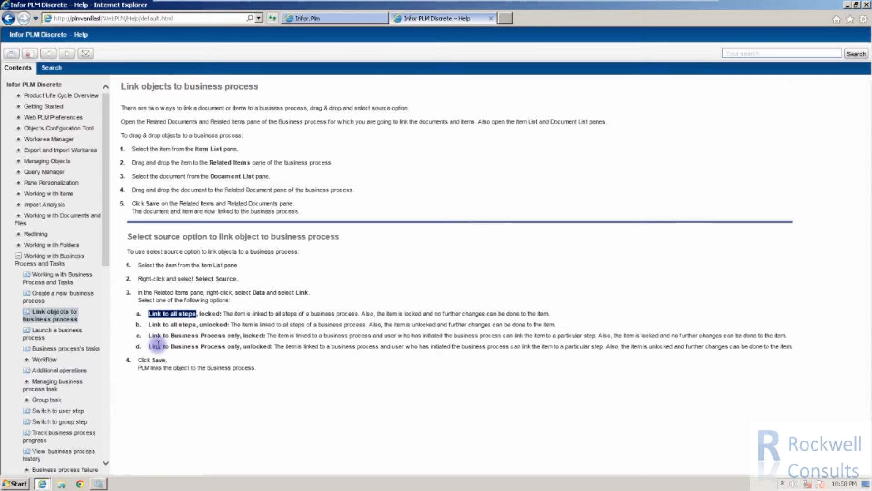
left_click_drag(150, 335, 240, 338)
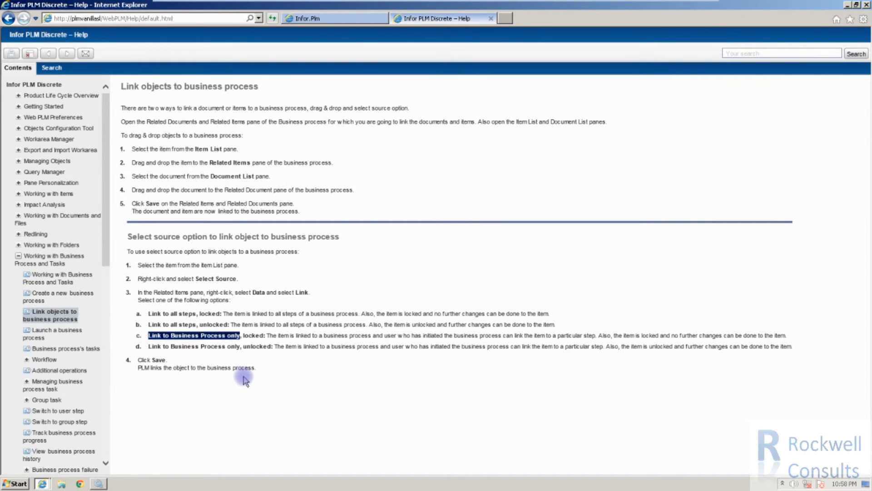
left_click_drag(199, 314, 220, 314)
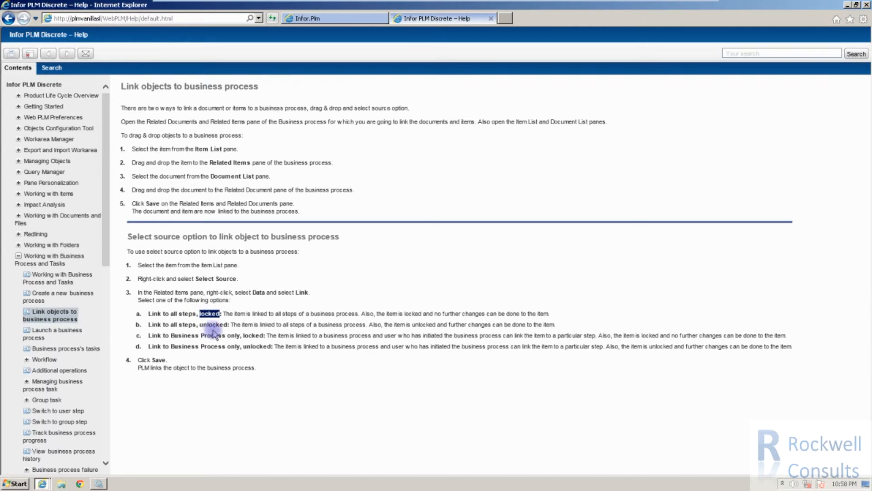
double_click(212, 324)
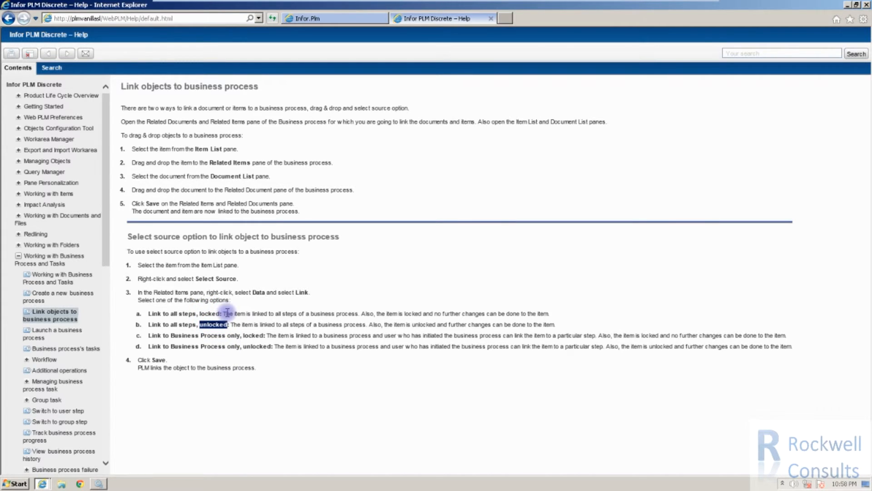
left_click(191, 314)
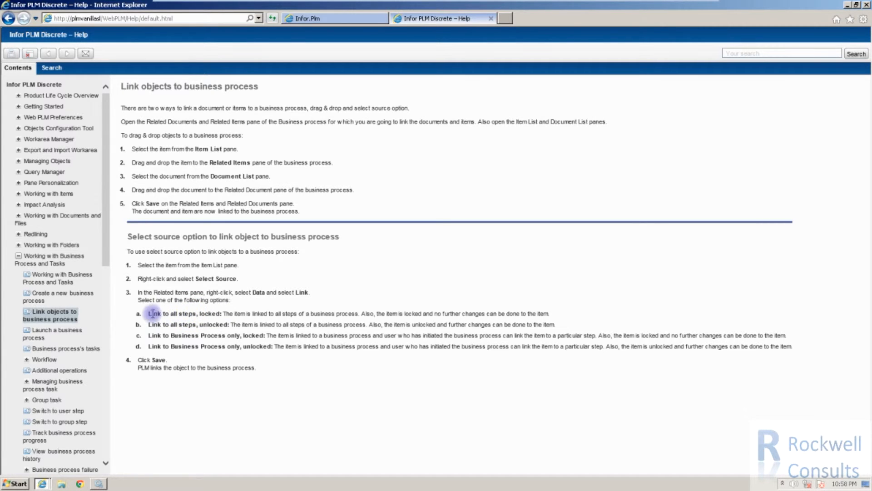
left_click_drag(223, 313, 357, 314)
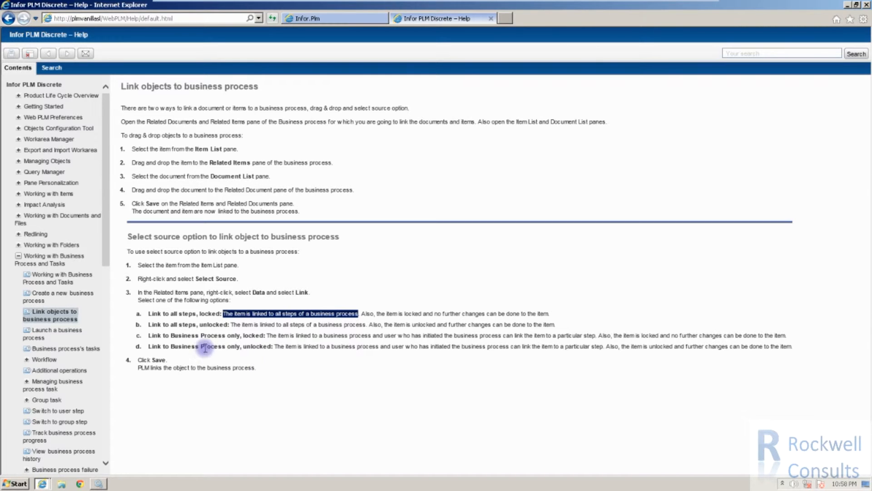
left_click_drag(271, 335, 588, 339)
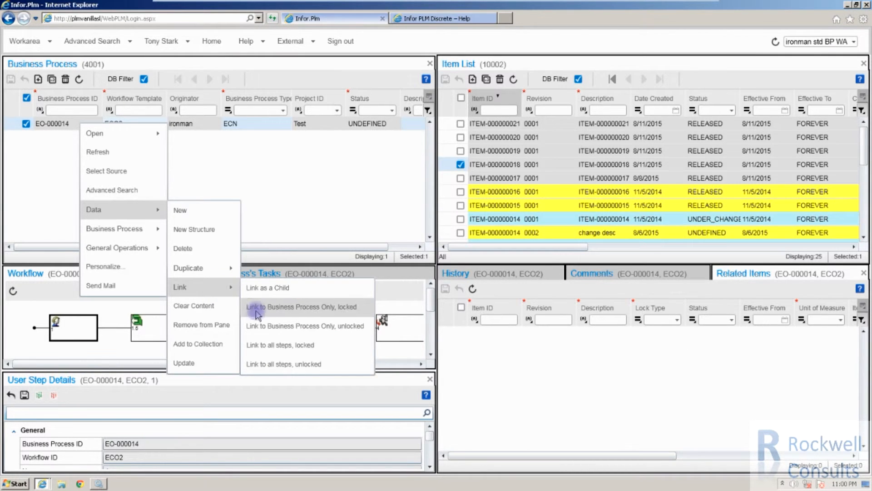
Link ITEM-000000018 to all steps of the new business process as locked and launch the process
left_click(270, 346)
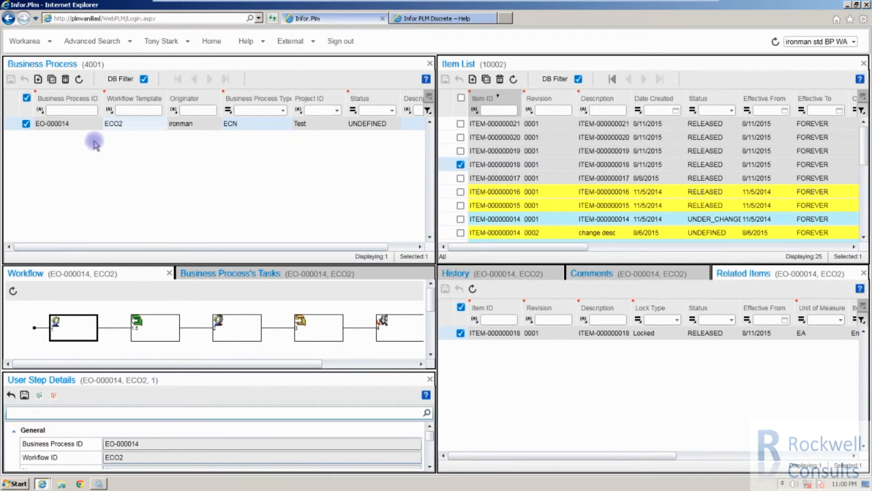
right_click(59, 124)
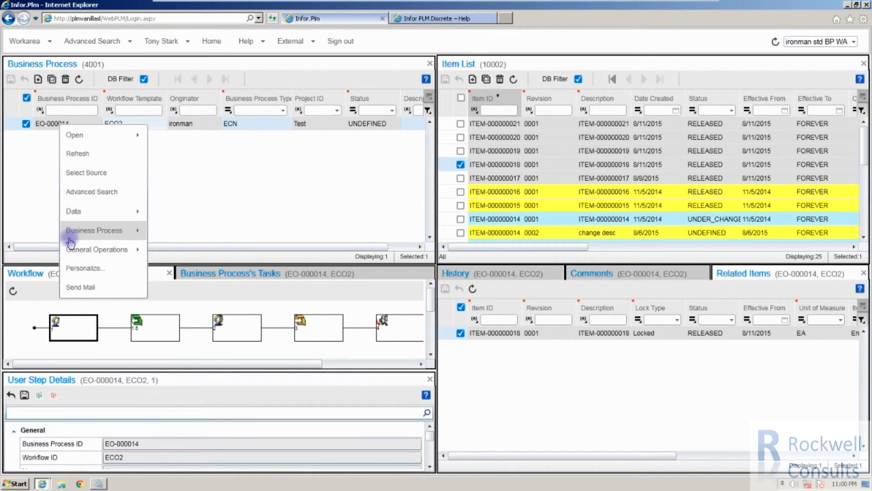
mouse_move(136, 230)
left_click(163, 232)
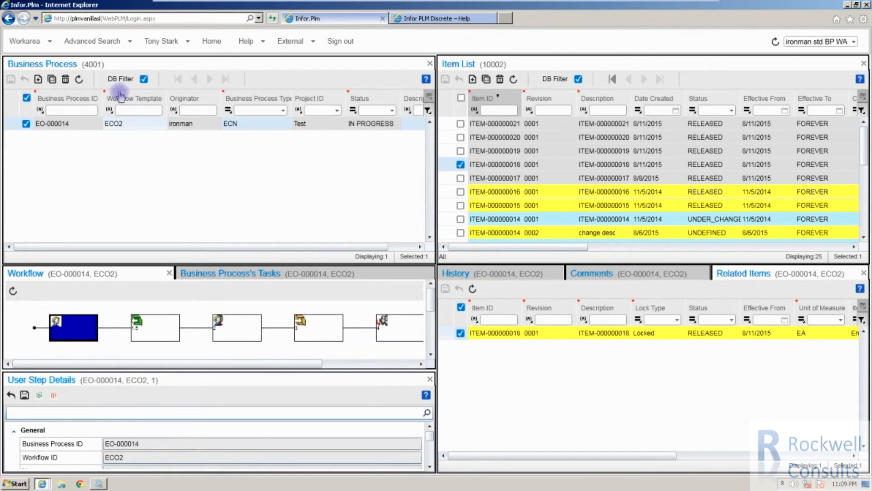
Bring up the Task List and review the operations available for the EO-000014 task at step 1
left_click(163, 42)
left_click(164, 63)
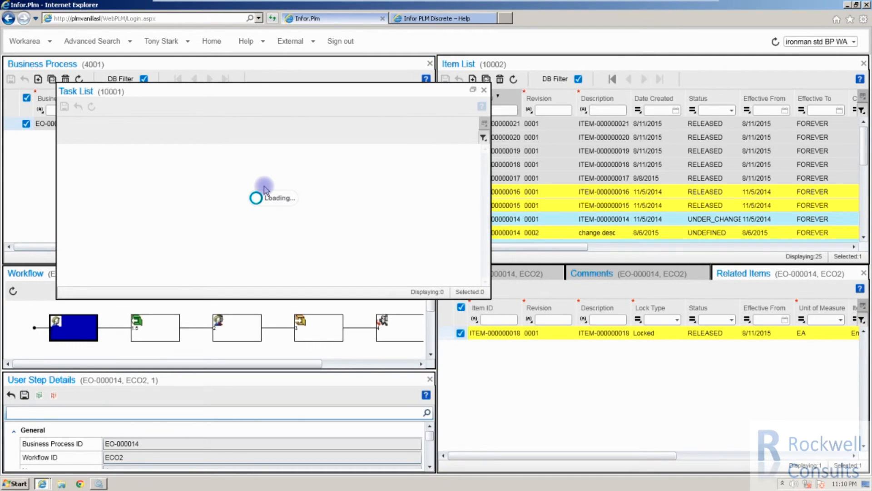
left_click_drag(192, 89, 239, 172)
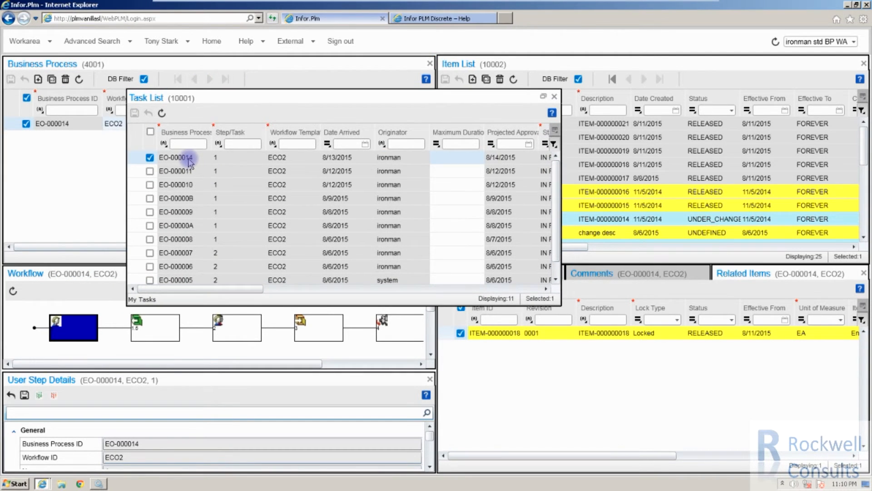
right_click(343, 159)
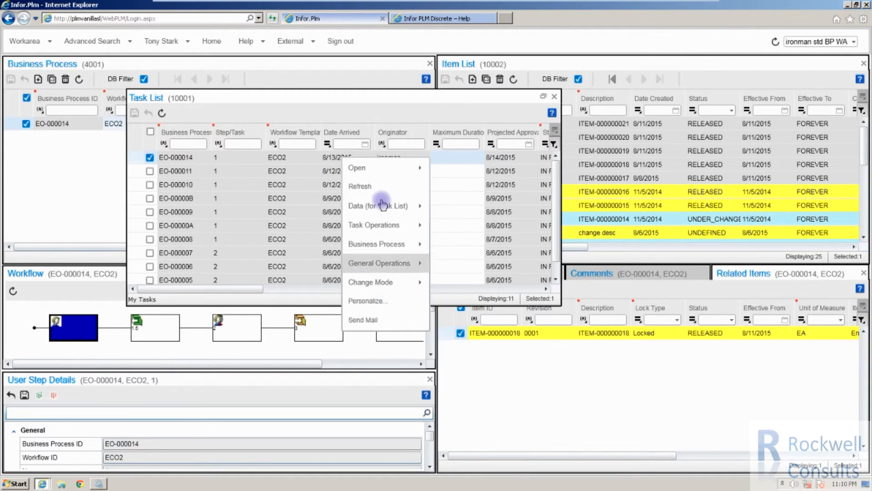
left_click(331, 157)
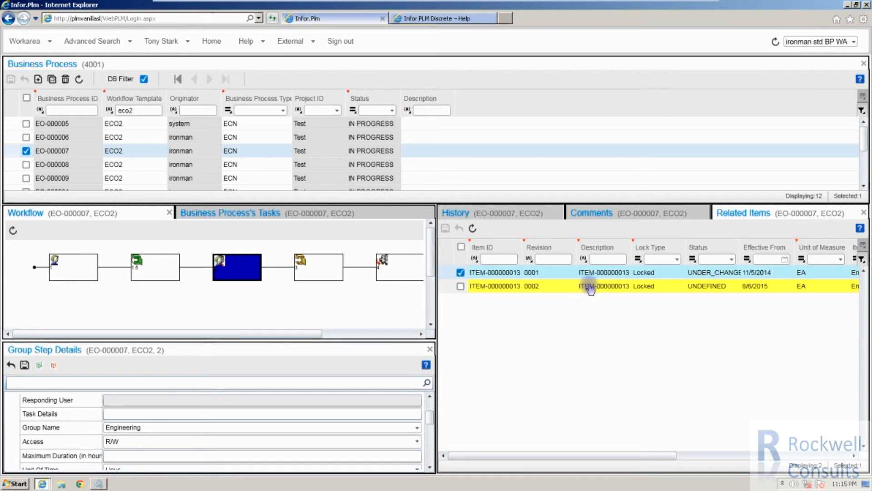
Change the description of ITEM-000000013 revision 0002, related to EO-000007, to "qwerwefqaefaesf" and save it
left_click(594, 286)
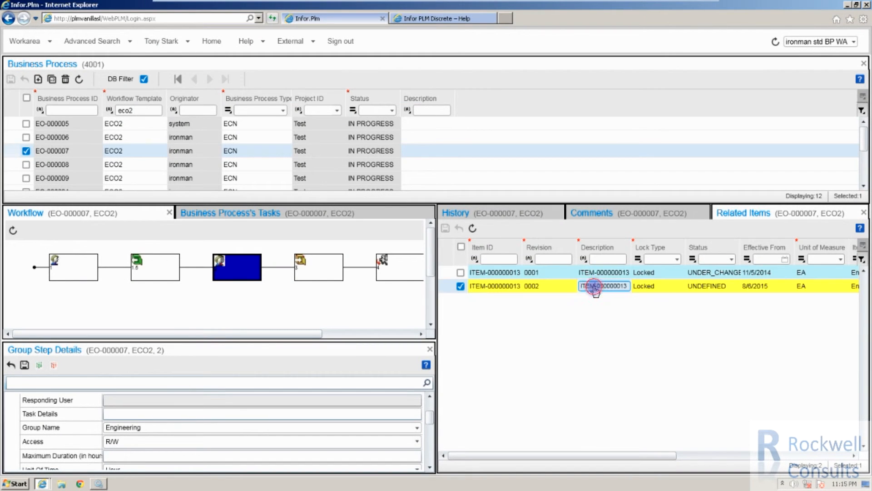
left_click_drag(596, 287, 634, 305)
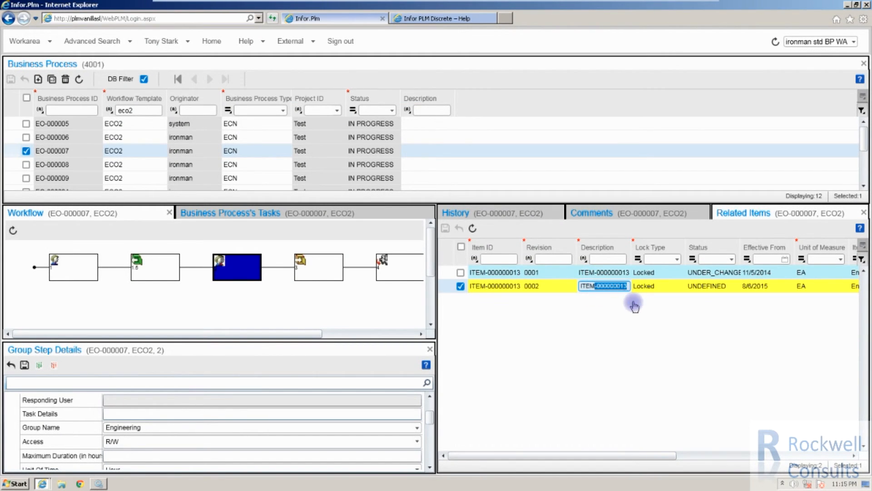
key("BackSpace")
left_click(750, 286)
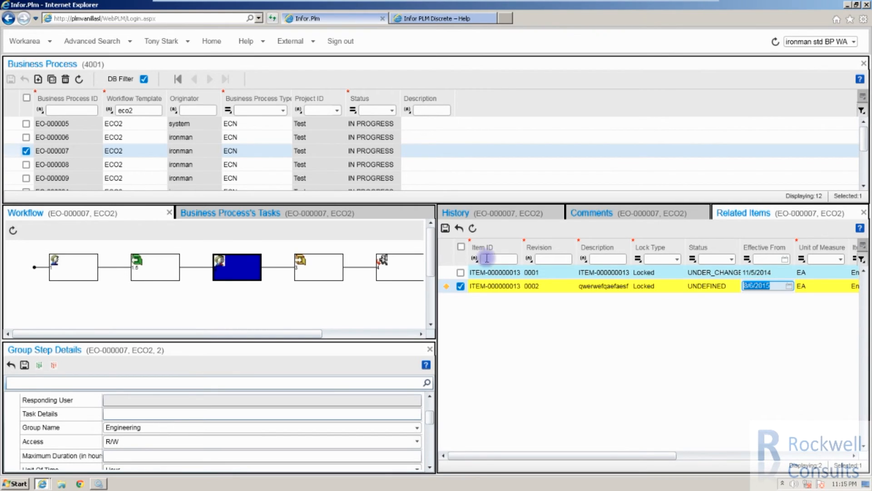
left_click(445, 228)
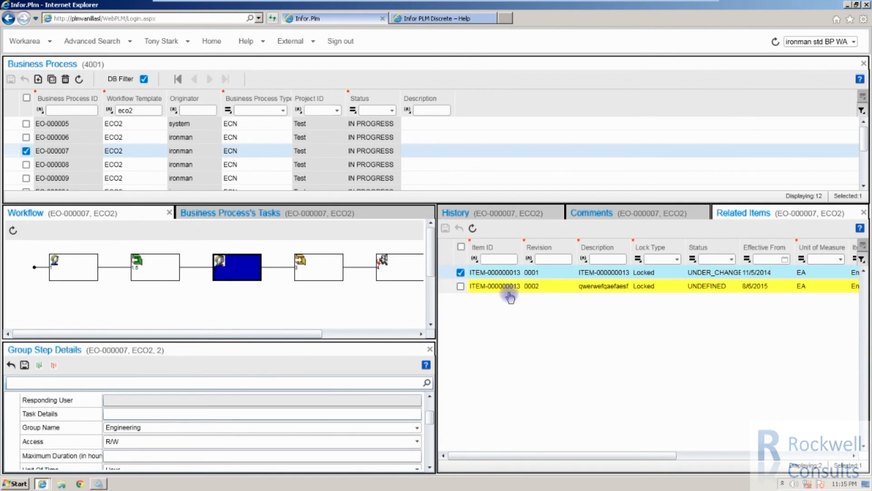
Shorten the description of ITEM-000000013 revision 0002 to "fqaefaesf" and save the change
left_click(603, 287)
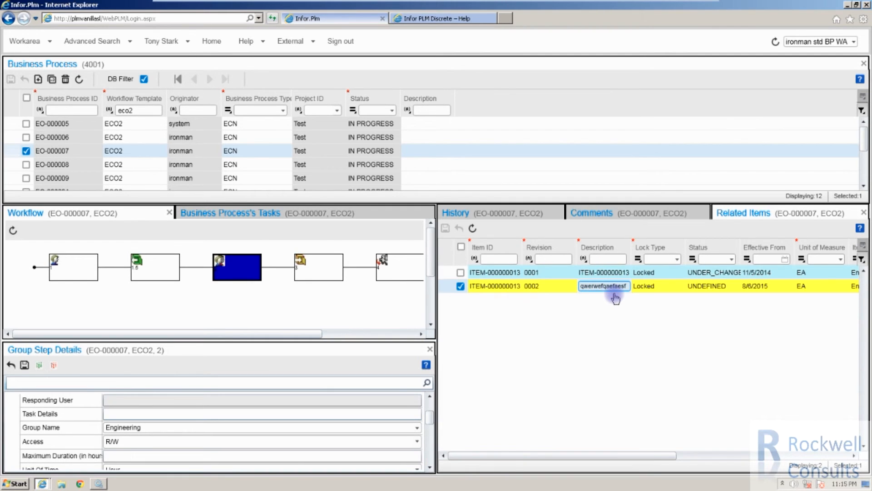
key("BackSpace")
key("BackSpace")
key("BackSpace")
key("BackSpace")
key("BackSpace")
left_click(745, 287)
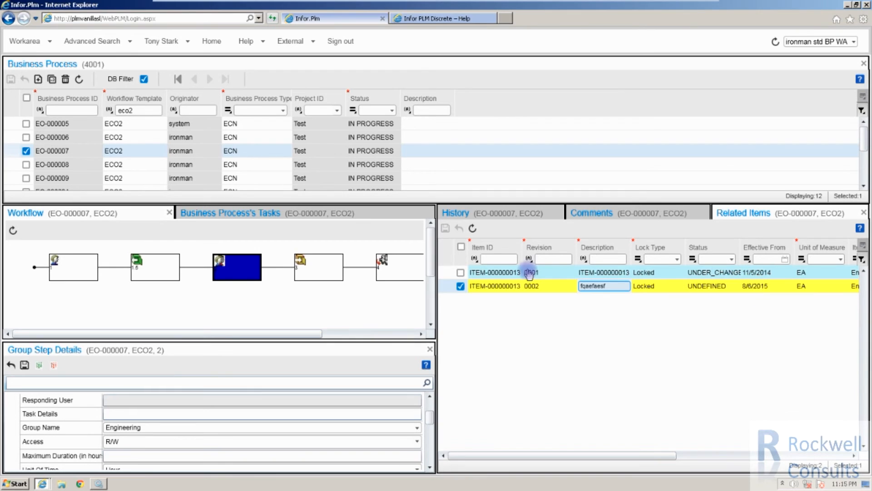
left_click(445, 228)
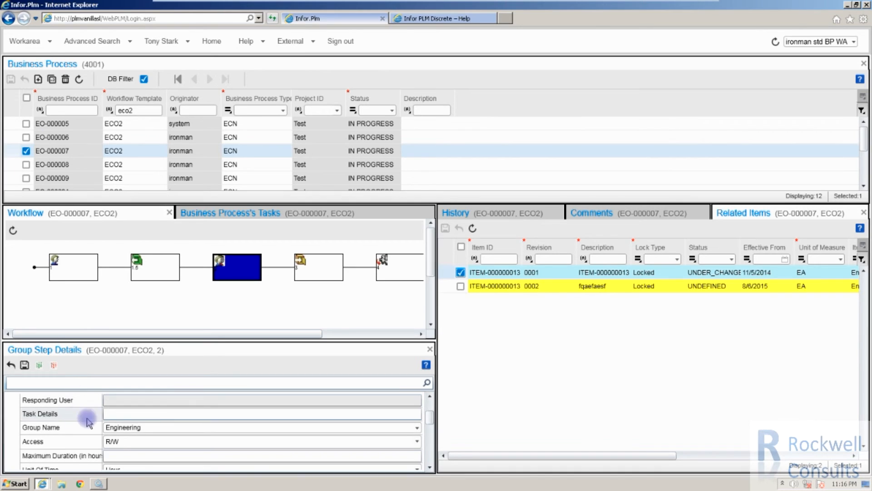
Check the Access setting of group step 2 in business process EO-000007
left_click(416, 442)
left_click(417, 442)
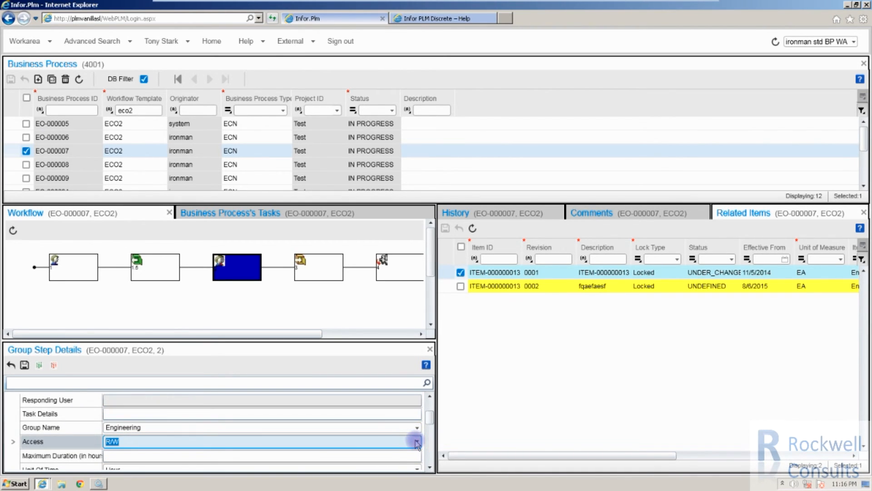
left_click(459, 420)
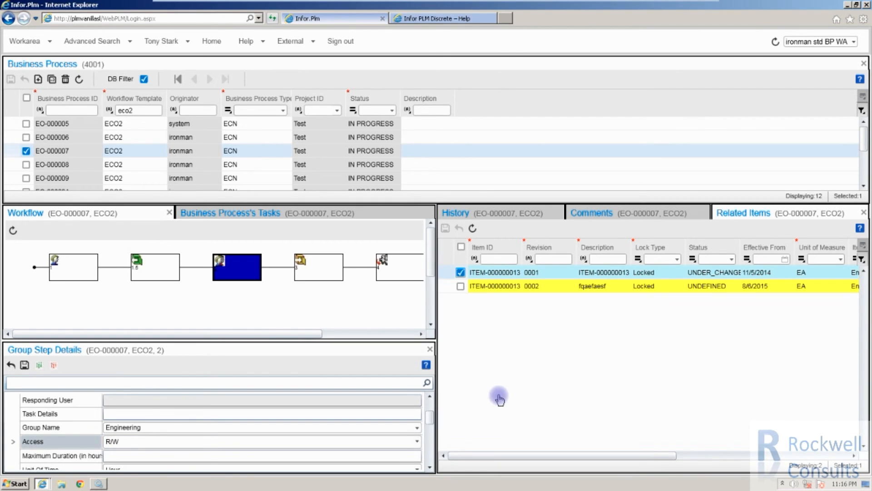
Select business process EO-000006 and check the Access setting of its group step 2
left_click(57, 138)
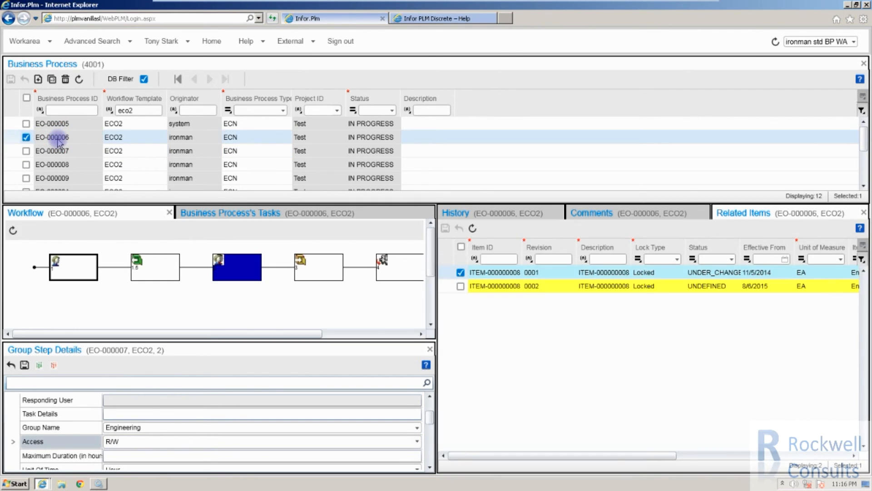
left_click(235, 266)
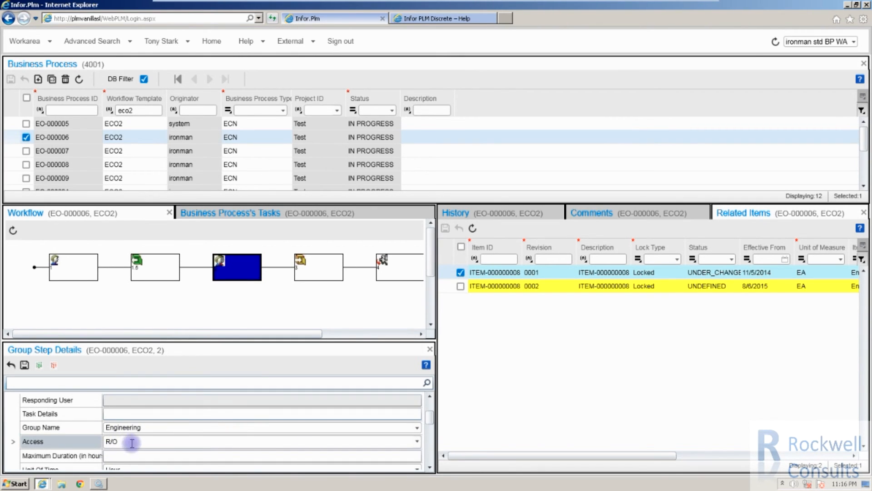
left_click(411, 442)
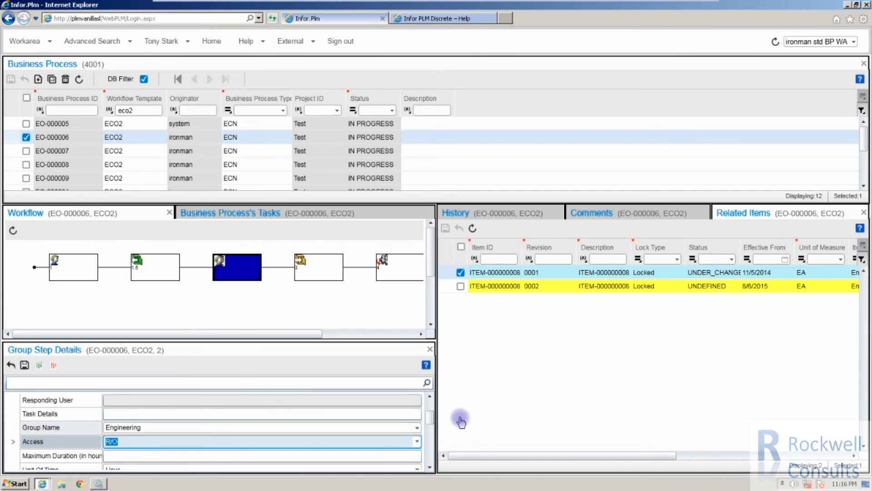
Try to change the description of ITEM-000000008 revision 0002 to "adsfgadgdfga" and save it
left_click(613, 286)
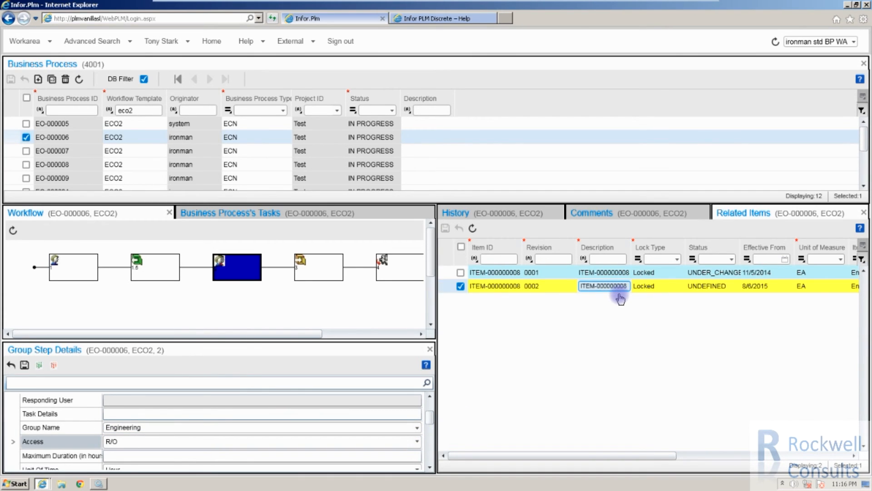
key("BackSpace")
key("BackSpace")
key("BackSpace")
key("BackSpace")
key("BackSpace")
key("BackSpace")
key("BackSpace")
key("BackSpace")
key("BackSpace")
key("BackSpace")
key("BackSpace")
key("Delete")
key("Delete")
key("Delete")
type("adsfgadgdfga")
left_click(744, 286)
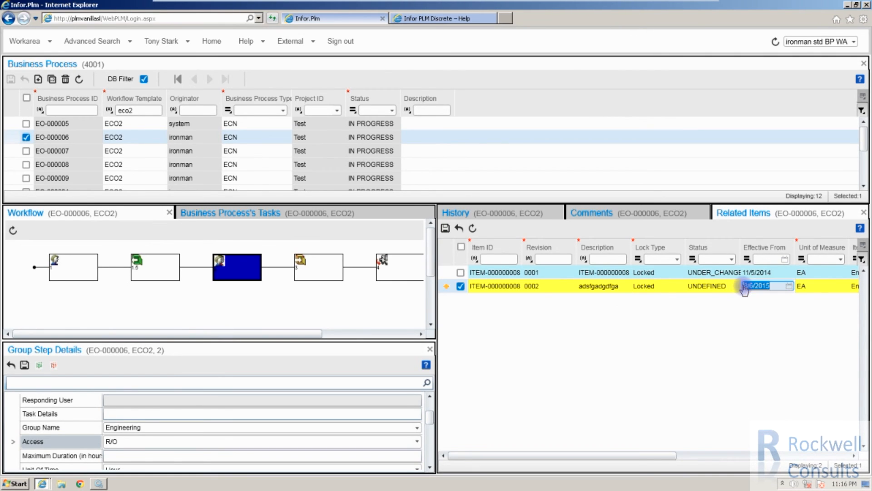
left_click(445, 229)
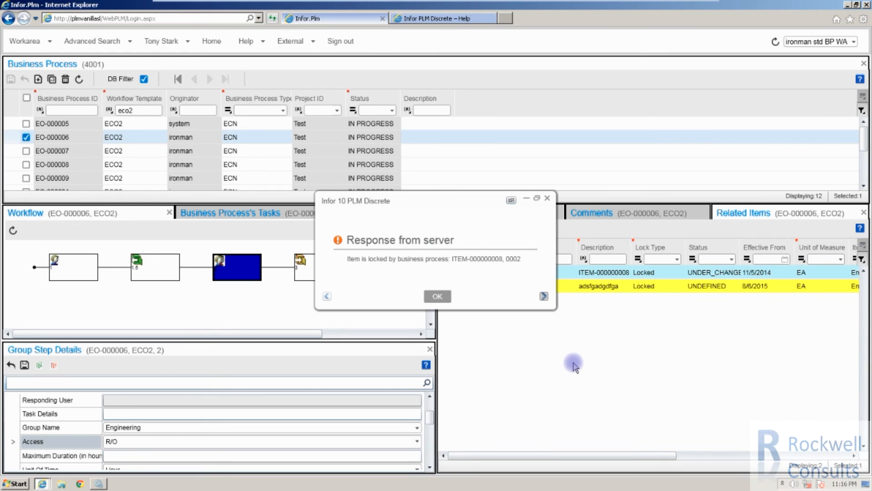